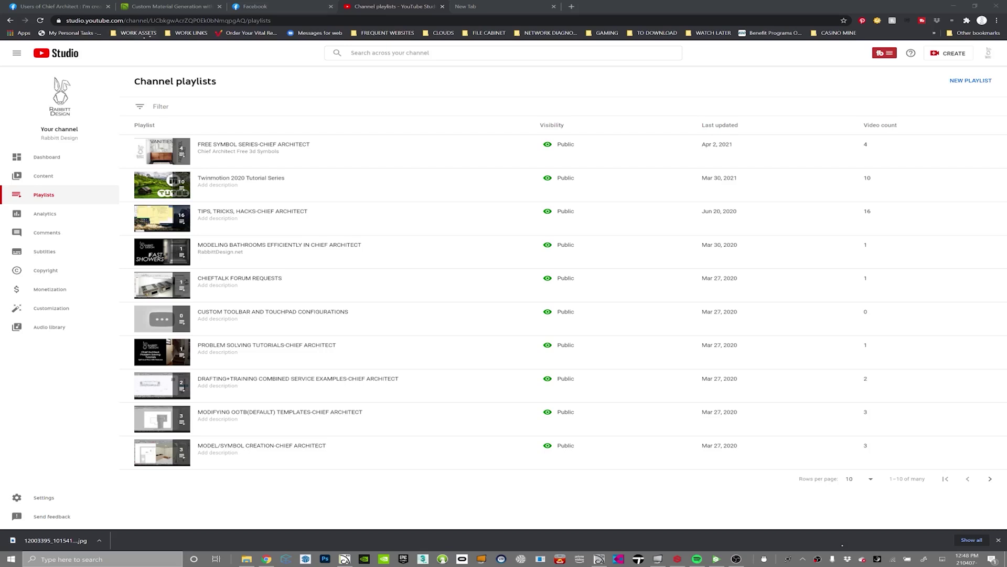
Read through the custom material forum topic and its download links, then switch to Substance Player.
{"action": "key", "text": "ctrl+2"}
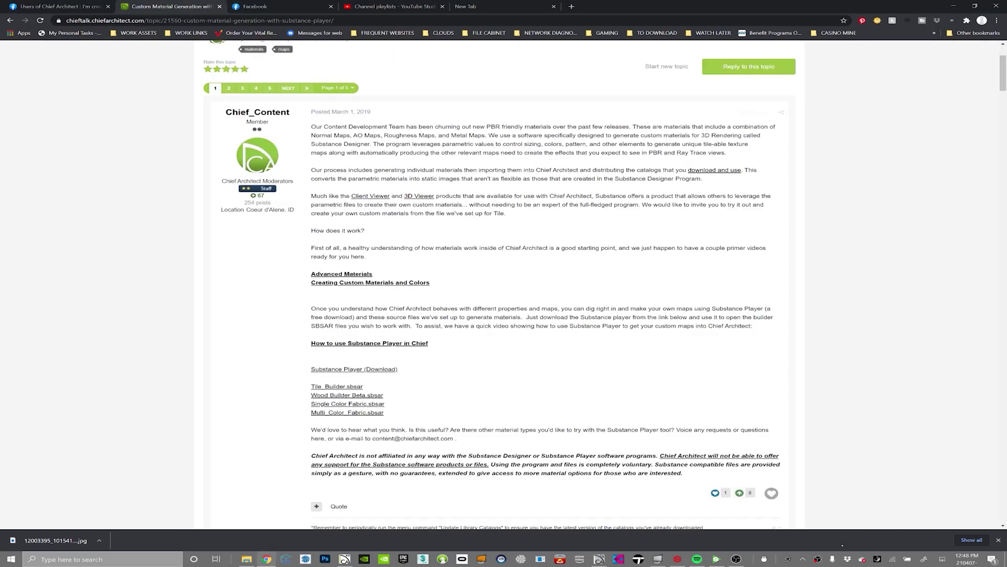
{"action": "scroll", "coordinate": [503, 283], "scroll_direction": "up", "scroll_amount": 2}
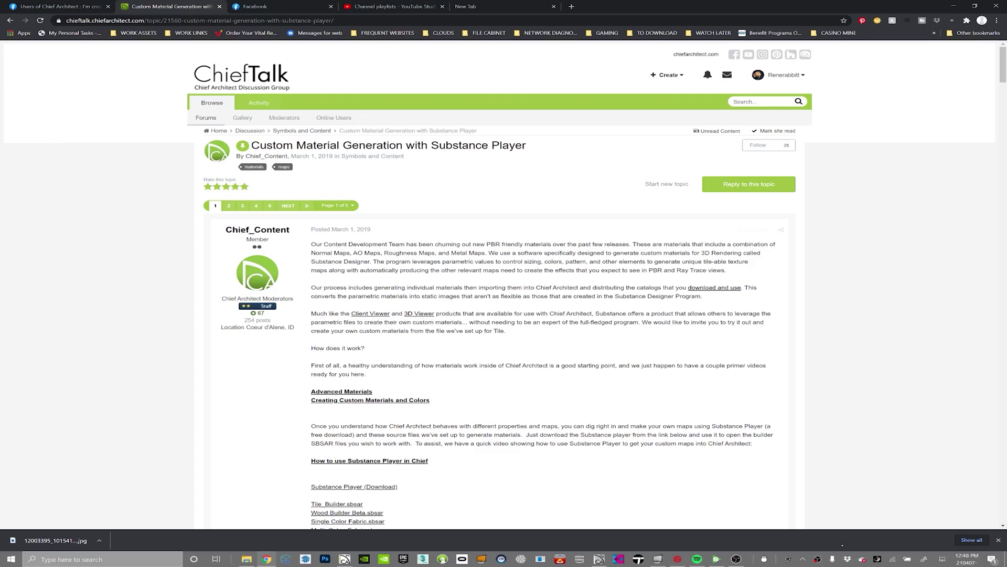
{"action": "scroll", "coordinate": [503, 283], "scroll_direction": "down", "scroll_amount": 2}
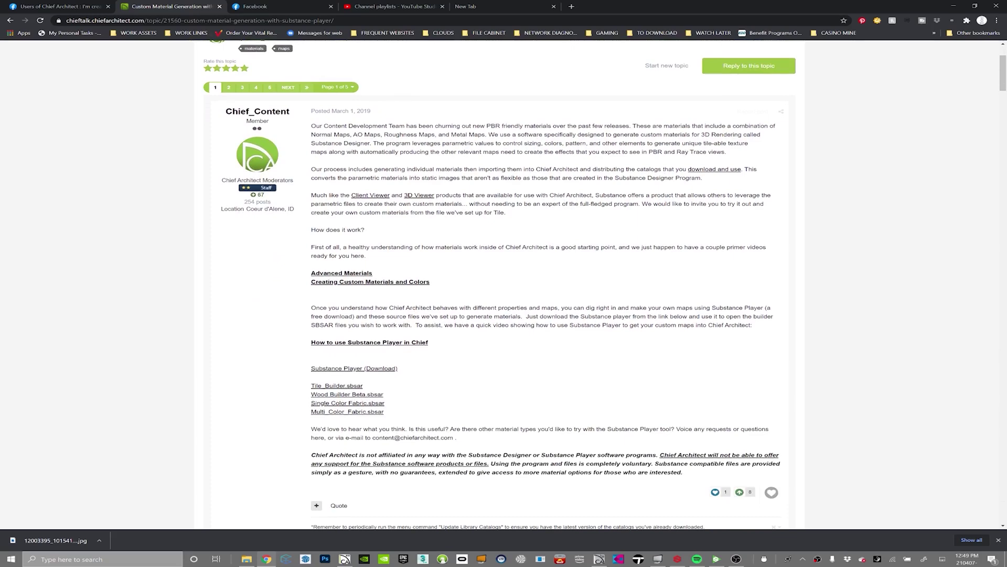
{"action": "scroll", "coordinate": [500, 284], "scroll_direction": "down", "scroll_amount": 1}
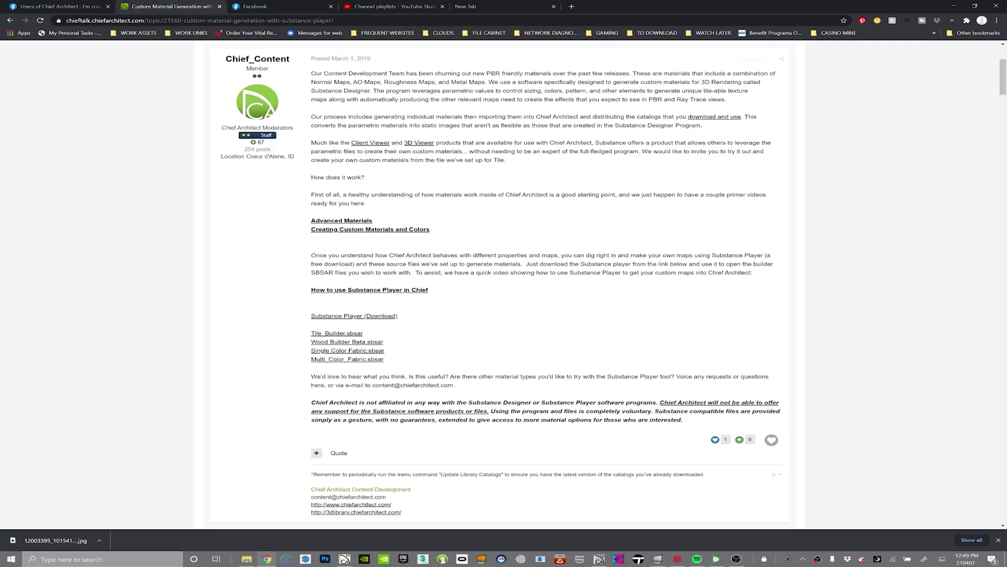
{"action": "key", "text": "alt+Tab"}
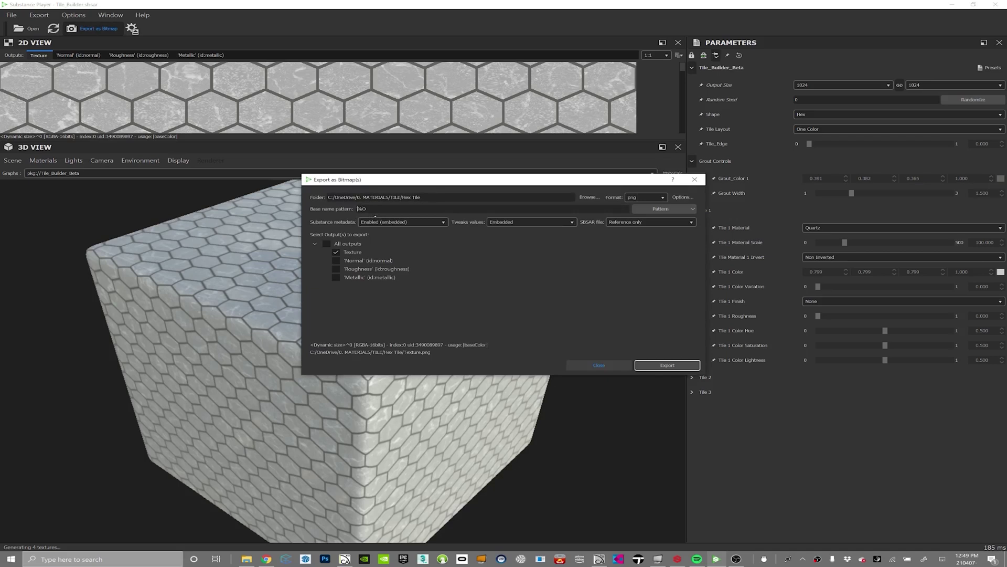
Export all output maps with base name Hex Tile_%O, then set Tile 1 Material to Porcelain.
{"action": "type", "text": "Hex Tile_"}
{"action": "left_click", "coordinate": [327, 244]}
{"action": "left_click", "coordinate": [659, 365]}
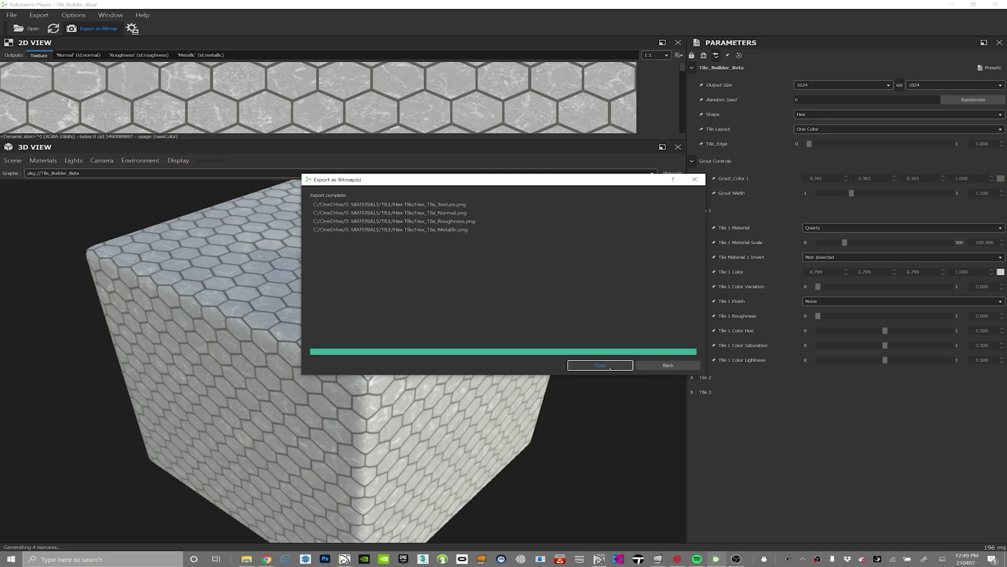
{"action": "left_click", "coordinate": [614, 364]}
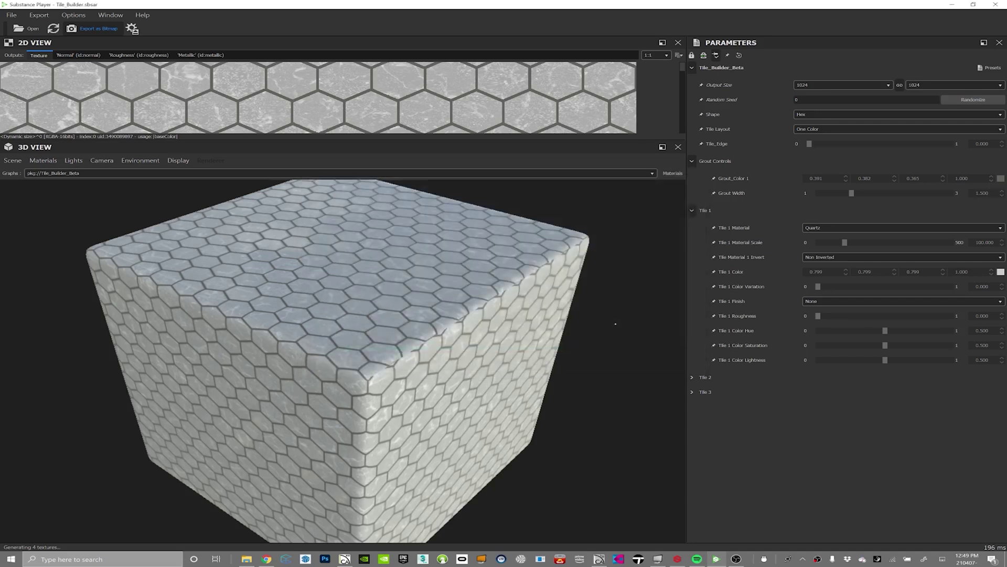
{"action": "left_click", "coordinate": [830, 227]}
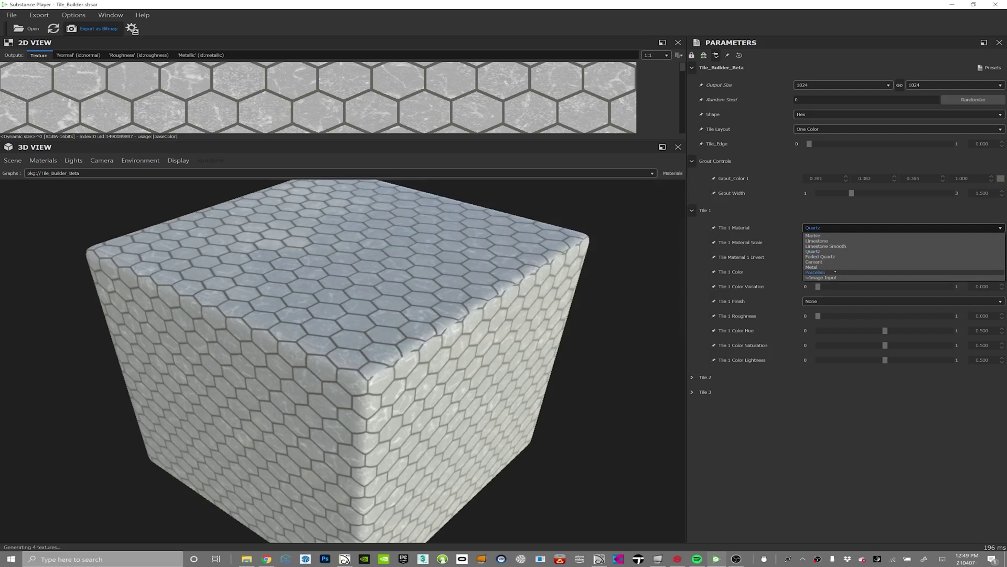
{"action": "left_click", "coordinate": [828, 273]}
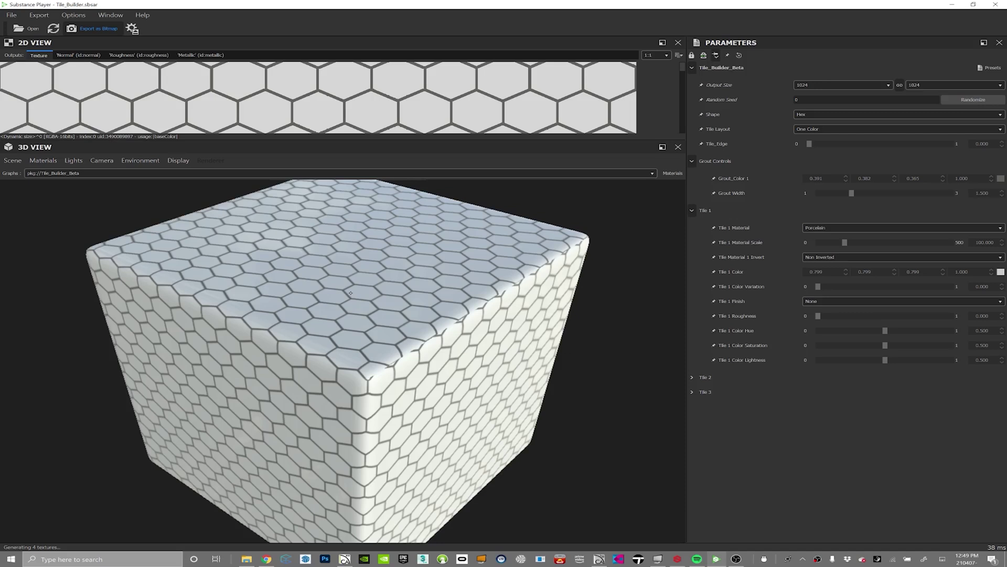
In the bitmap export settings, change the base name to Hex Tile_Bump.
{"action": "left_click", "coordinate": [86, 31]}
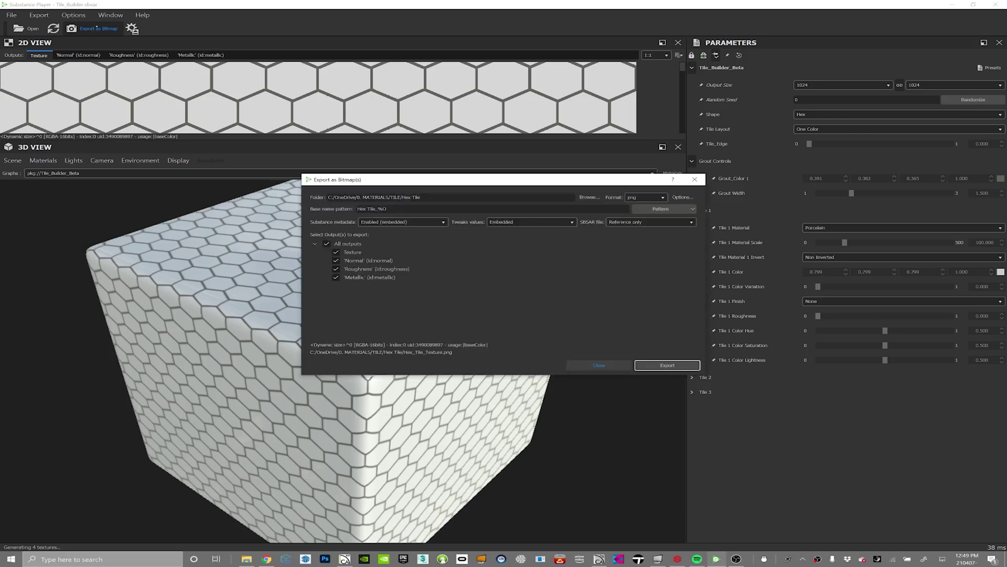
{"action": "left_click_drag", "start_coordinate": [388, 209], "coordinate": [365, 210]}
{"action": "left_click", "coordinate": [369, 208]}
{"action": "key", "text": "BackSpace"}
{"action": "type", "text": "_"}
{"action": "key", "text": "ctrl+z"}
{"action": "key", "text": "BackSpace"}
{"action": "key", "text": "BackSpace"}
{"action": "type", "text": "Bump"}
Export only the Texture map, excluding Normal and Roughness, then switch to Chief Architect.
{"action": "left_click", "coordinate": [335, 269]}
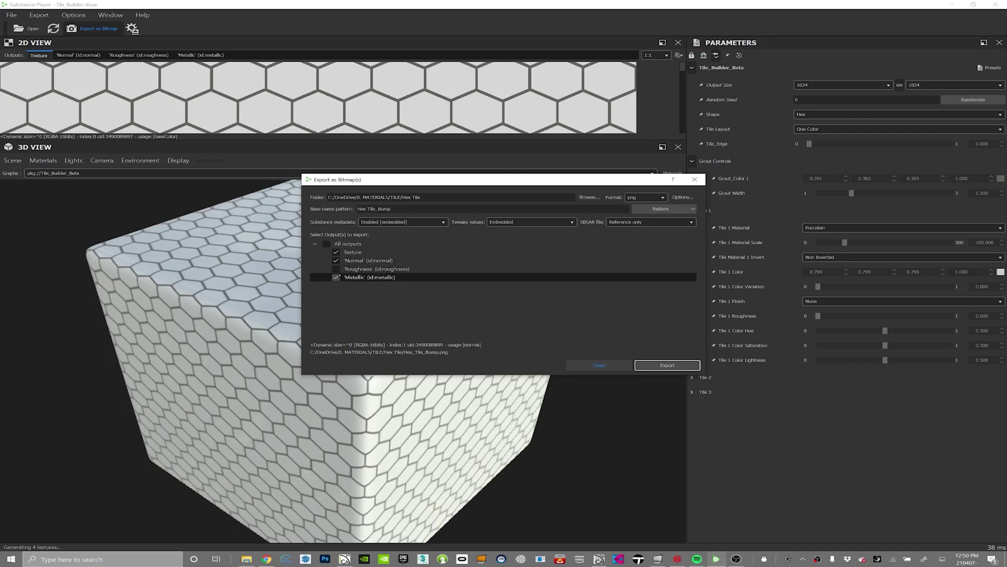
{"action": "left_click", "coordinate": [335, 260]}
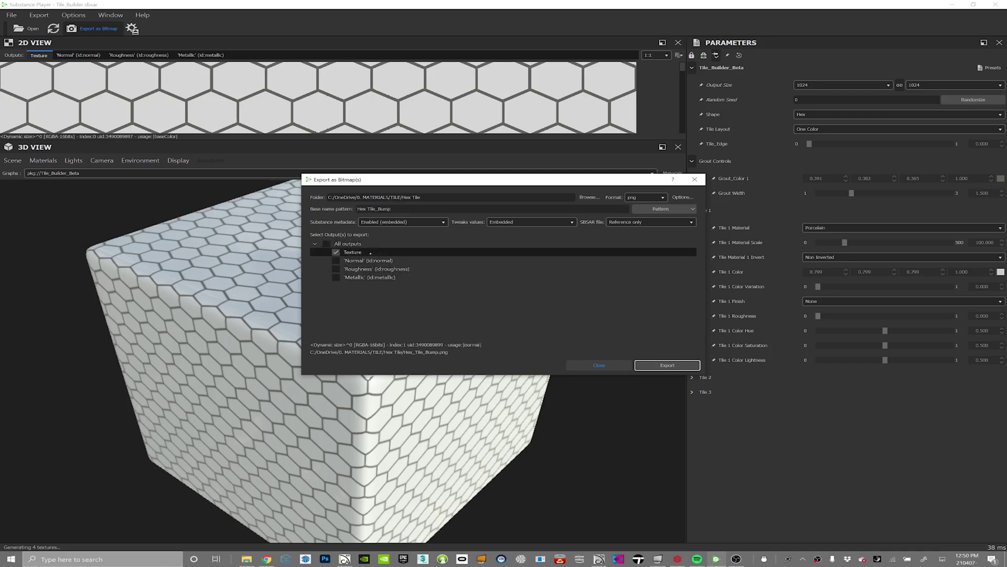
{"action": "left_click", "coordinate": [672, 365]}
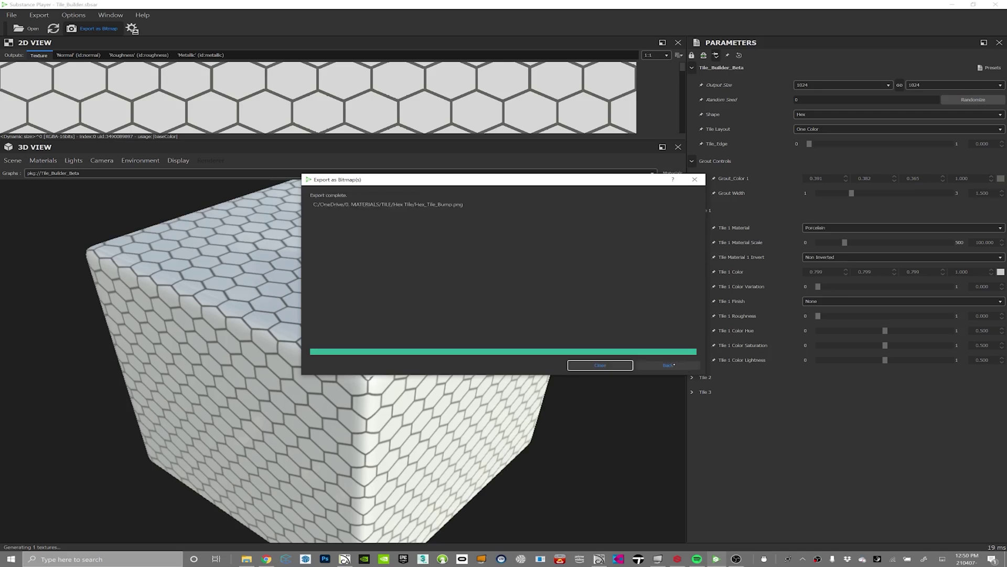
{"action": "key", "text": "alt+Tab"}
{"action": "key", "text": "alt+Tab"}
{"action": "key", "text": "alt+Tab"}
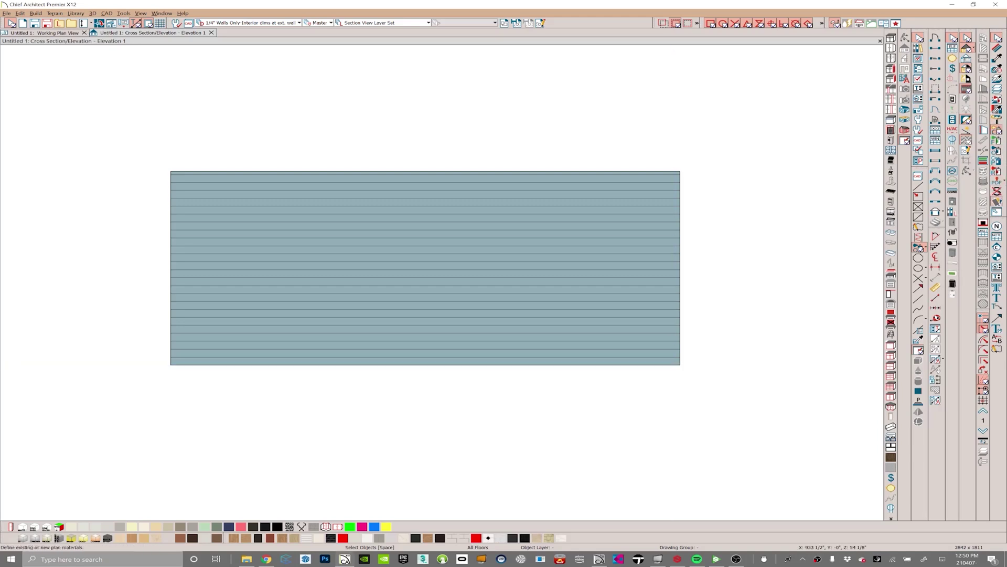
Start a new material named Hex Tile_2 from Plan Materials.
{"action": "left_click", "coordinate": [952, 69]}
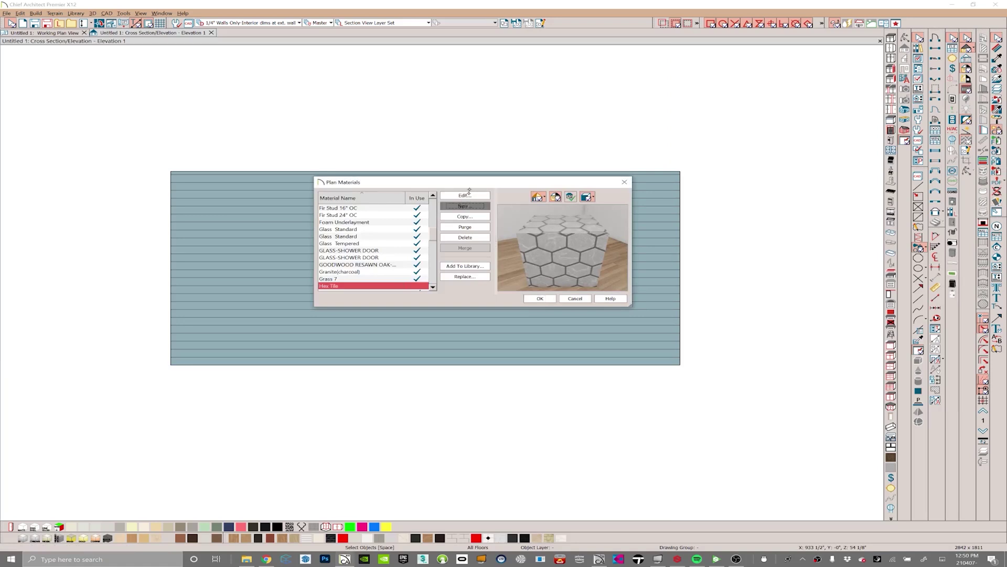
{"action": "left_click", "coordinate": [465, 205]}
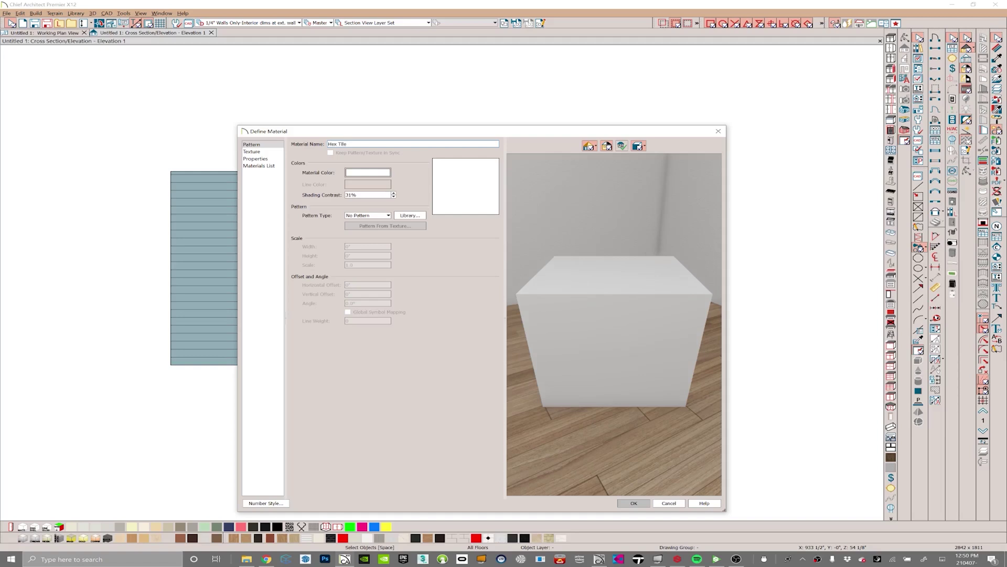
Load Hex_Tile_Bump.png as Hex Tile_2's texture and generate a pattern from it.
{"action": "left_click", "coordinate": [251, 151]}
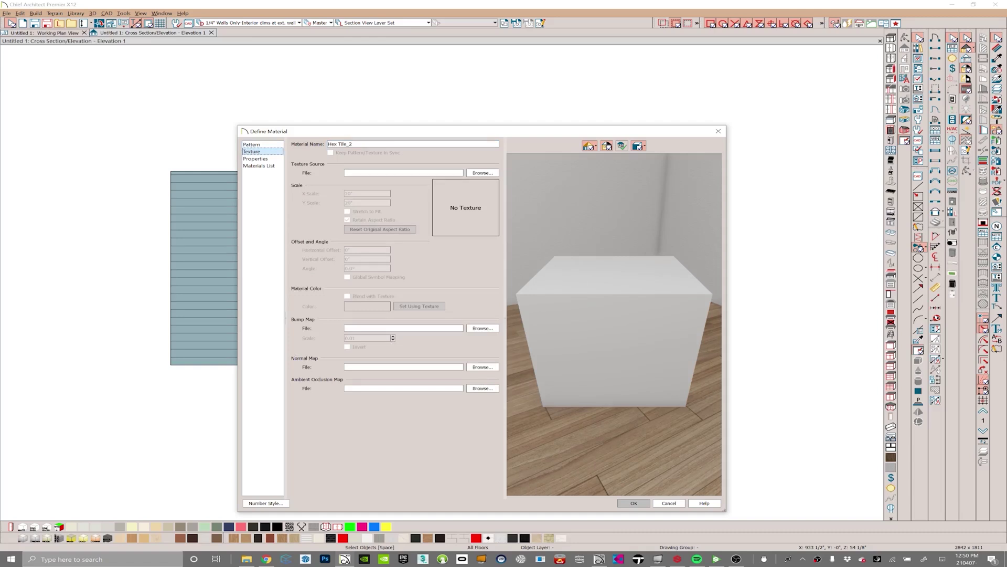
{"action": "left_click", "coordinate": [481, 173]}
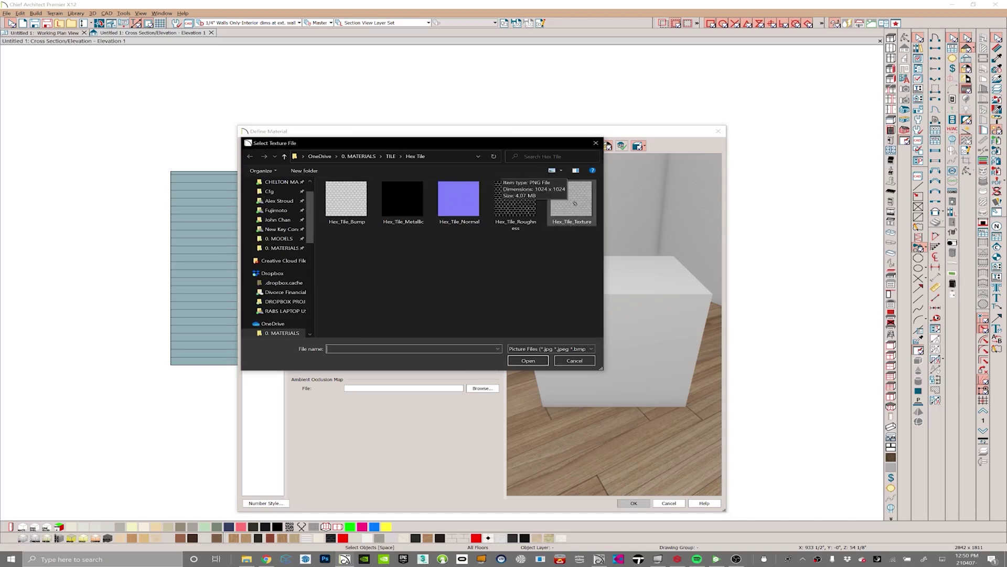
{"action": "double_click", "coordinate": [345, 202]}
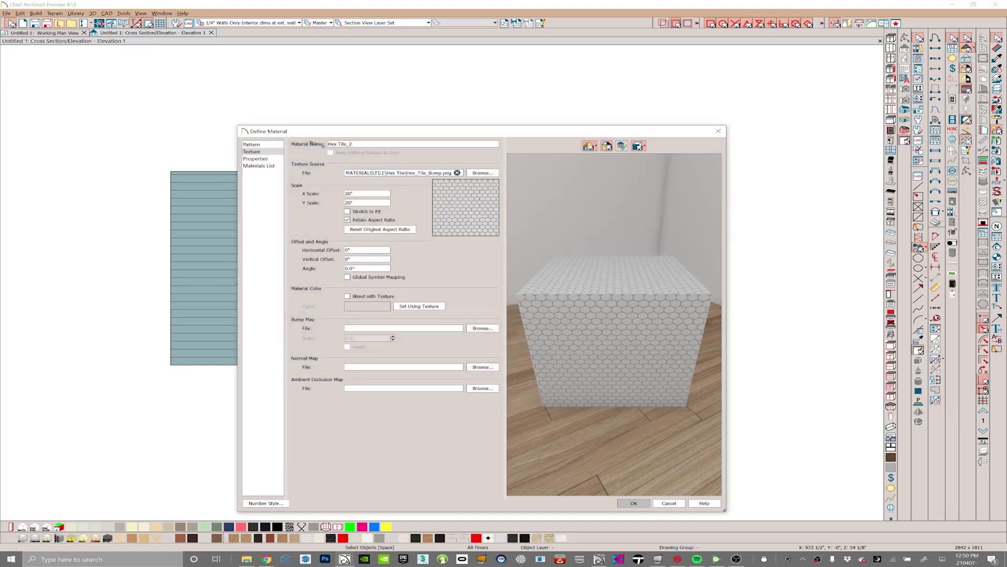
{"action": "left_click", "coordinate": [251, 145]}
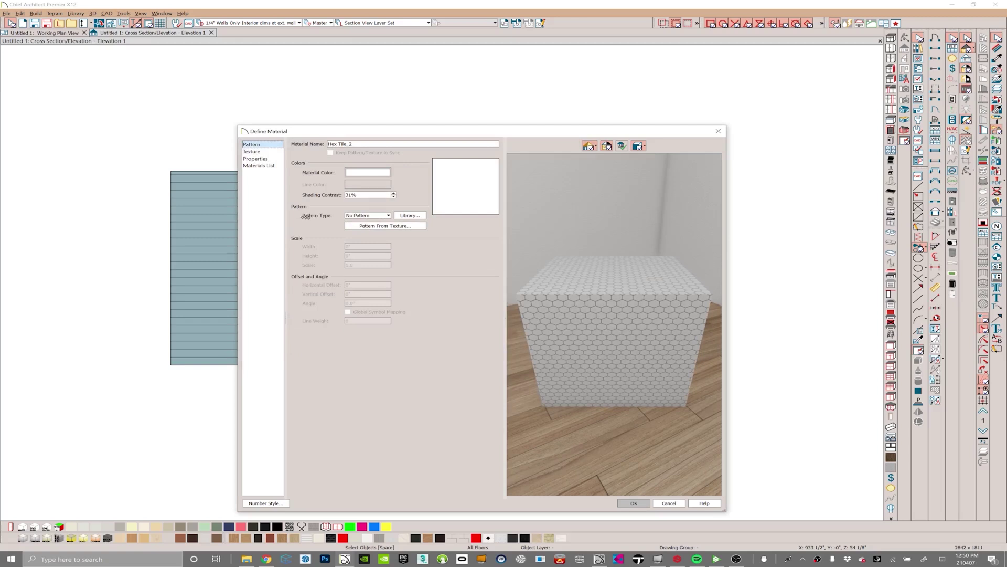
{"action": "left_click", "coordinate": [388, 226]}
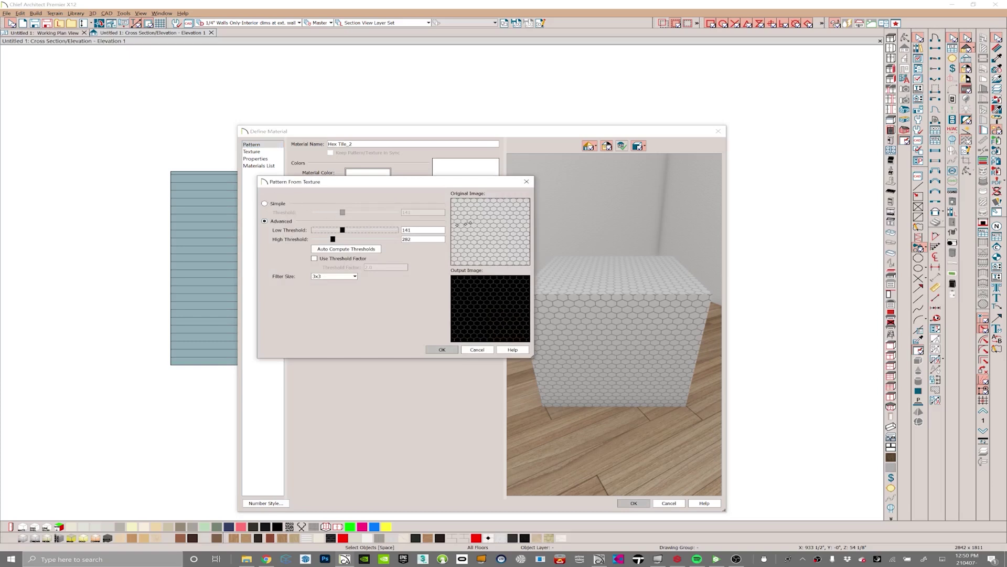
Accept the hex line pattern, swap the texture to Hex_Tile_Texture.png, and regenerate the pattern.
{"action": "left_click", "coordinate": [442, 349]}
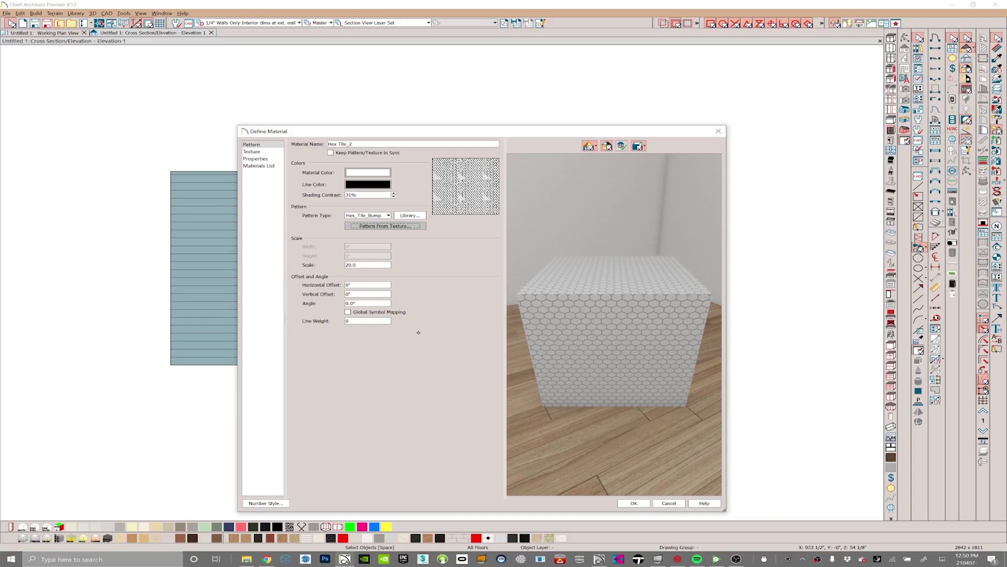
{"action": "left_click", "coordinate": [252, 151]}
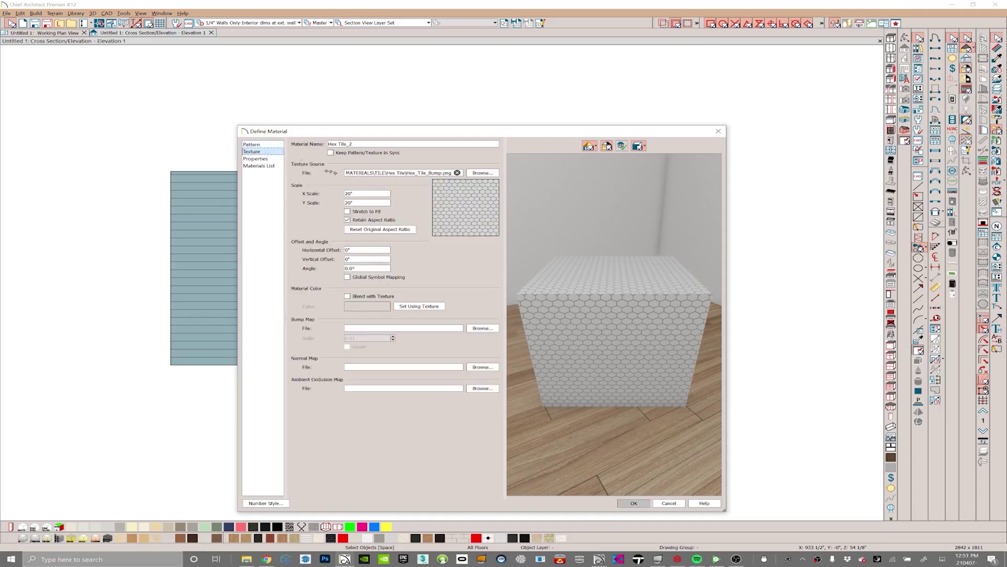
{"action": "left_click", "coordinate": [482, 172]}
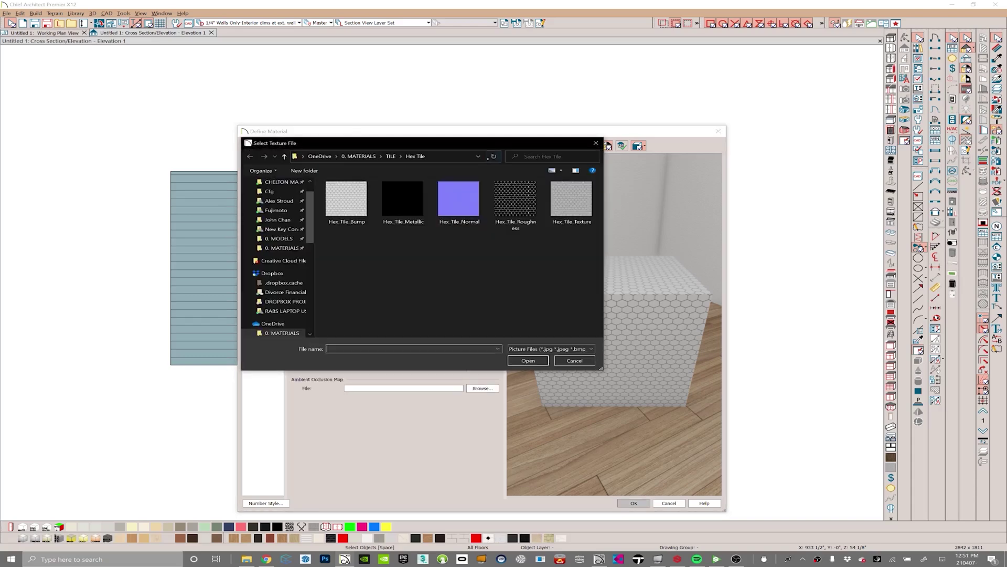
{"action": "double_click", "coordinate": [576, 208]}
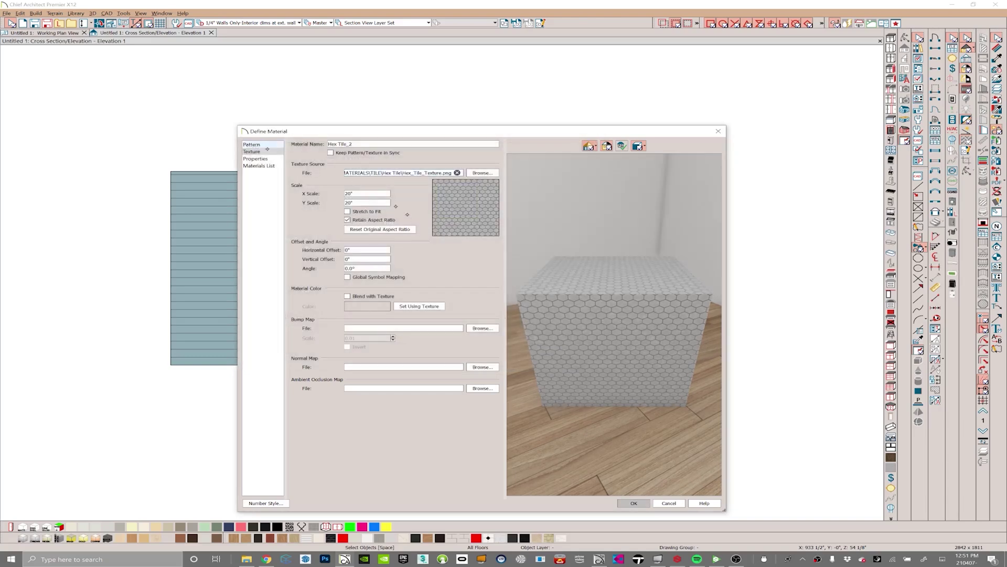
{"action": "left_click", "coordinate": [267, 145]}
{"action": "left_click", "coordinate": [401, 226]}
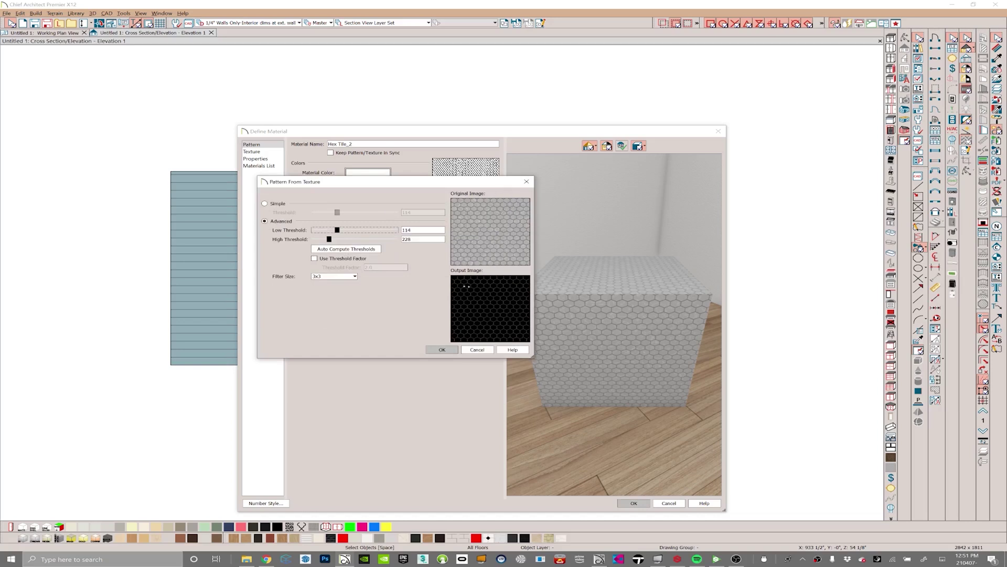
Cancel the pattern dialog and switch the texture back to Hex_Tile_Bump.png.
{"action": "left_click", "coordinate": [477, 350]}
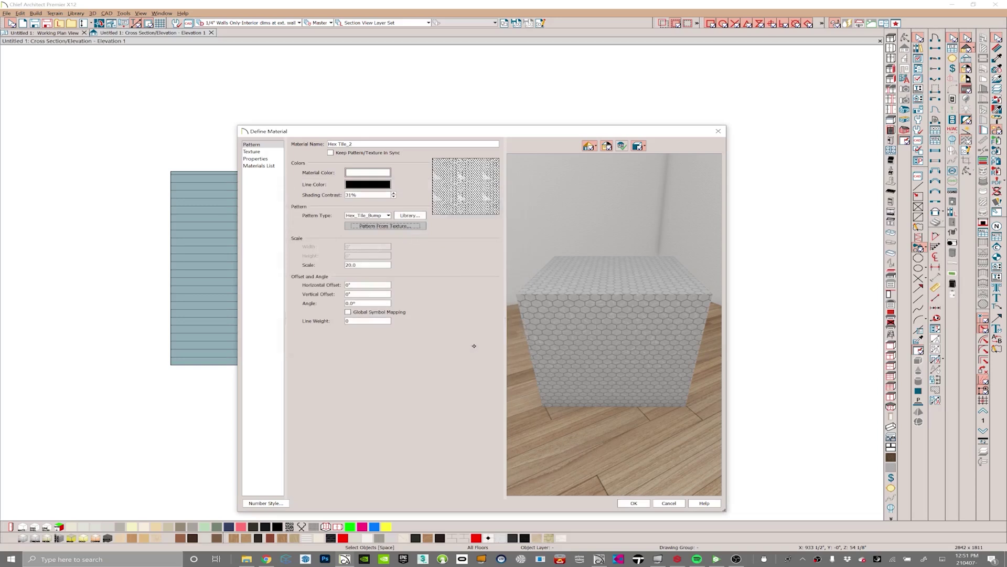
{"action": "left_click", "coordinate": [263, 150]}
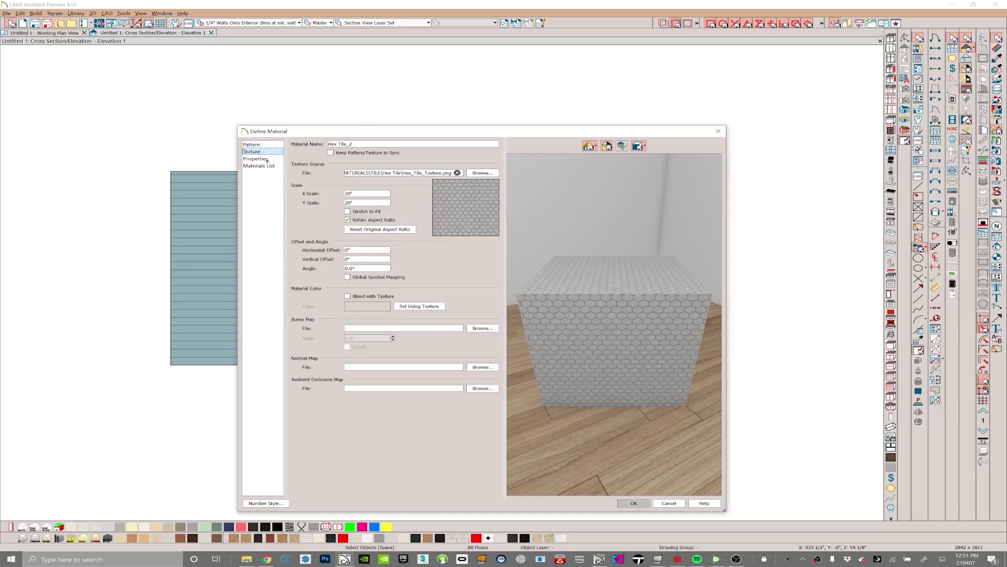
{"action": "left_click", "coordinate": [482, 172]}
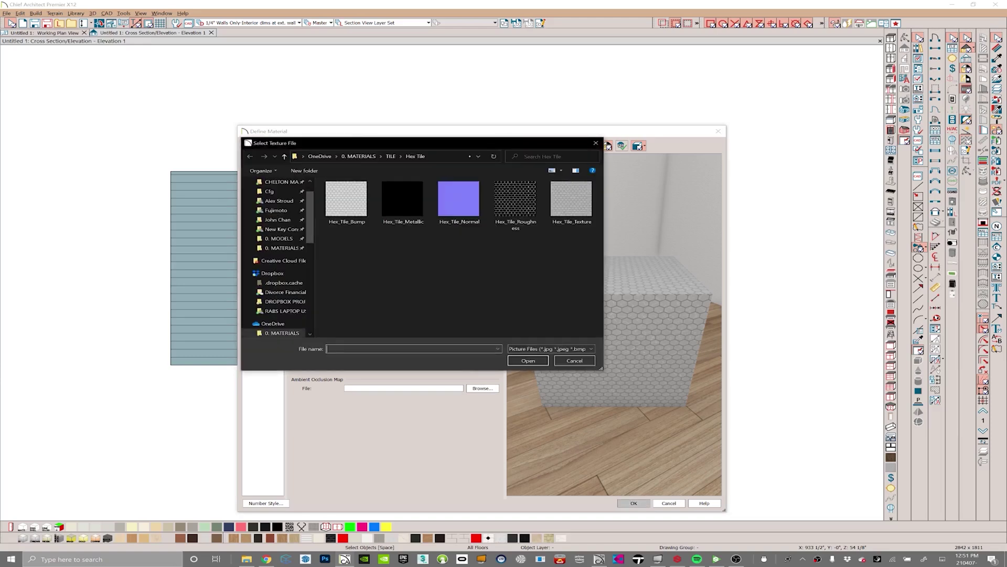
{"action": "left_click", "coordinate": [359, 199]}
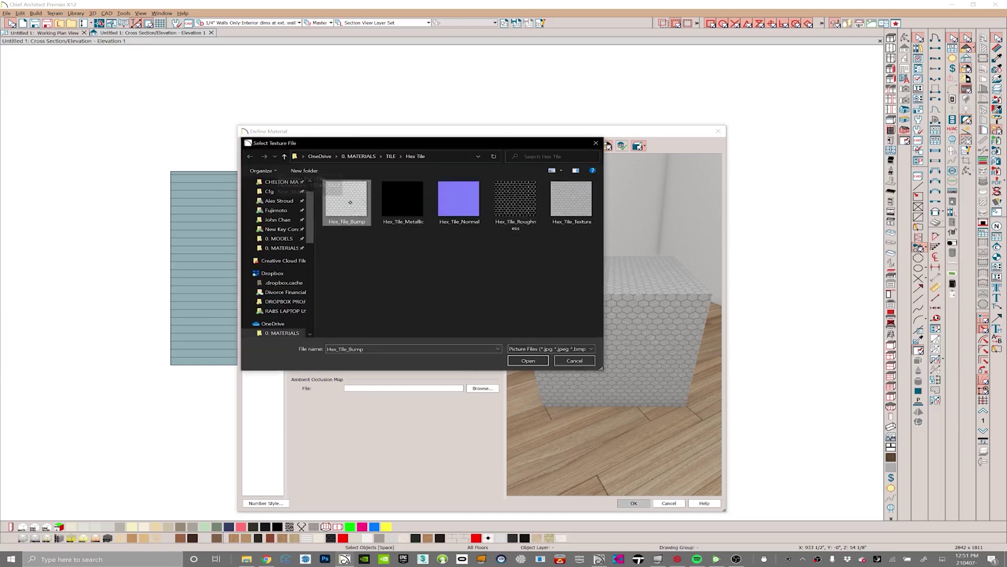
{"action": "double_click", "coordinate": [344, 195]}
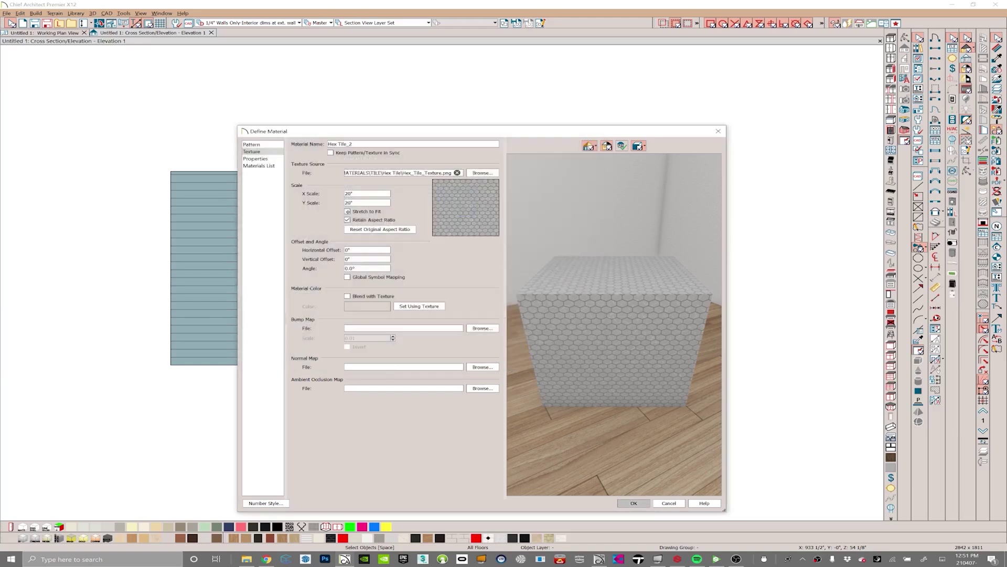
Regenerate the pattern from the Hex_Tile_Bump texture and accept it.
{"action": "left_click", "coordinate": [255, 144]}
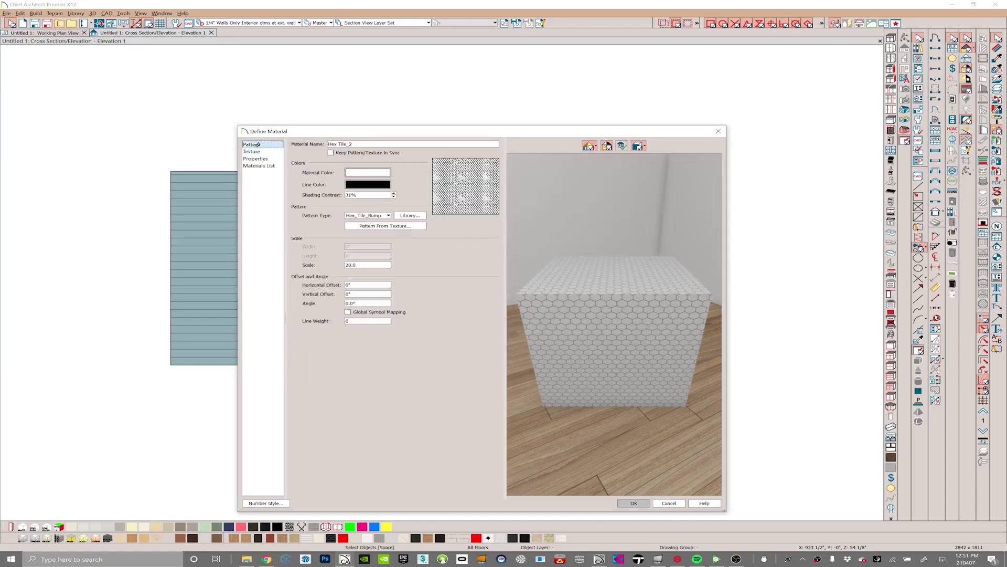
{"action": "left_click", "coordinate": [386, 226]}
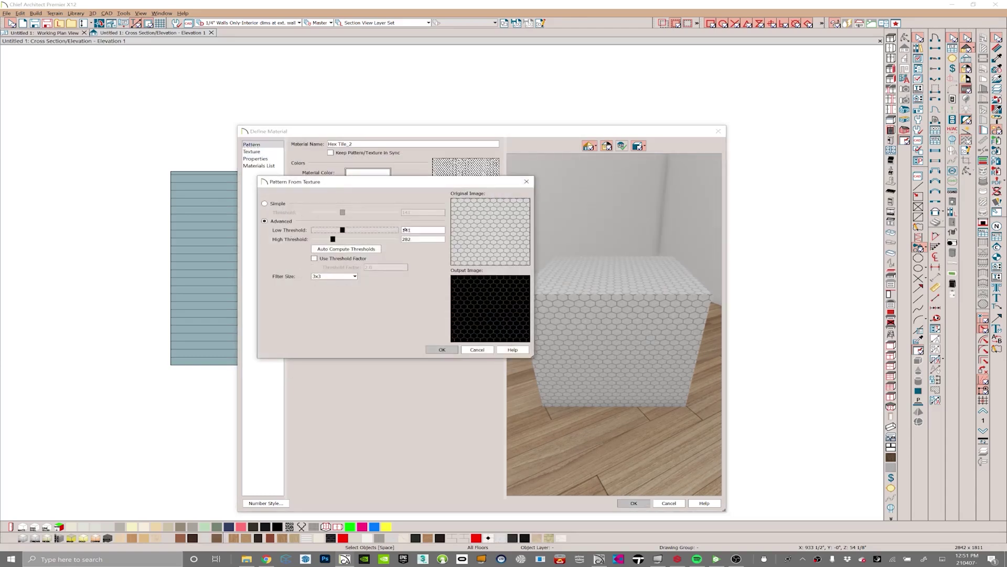
{"action": "left_click", "coordinate": [442, 350]}
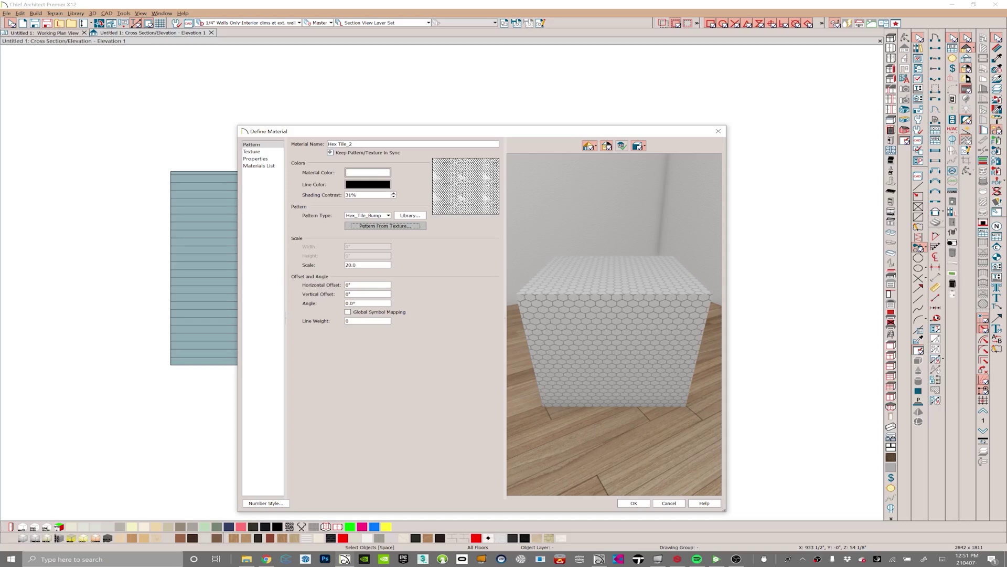
Keep pattern and texture in sync and scale the texture to 60 inches both ways.
{"action": "left_click", "coordinate": [330, 153]}
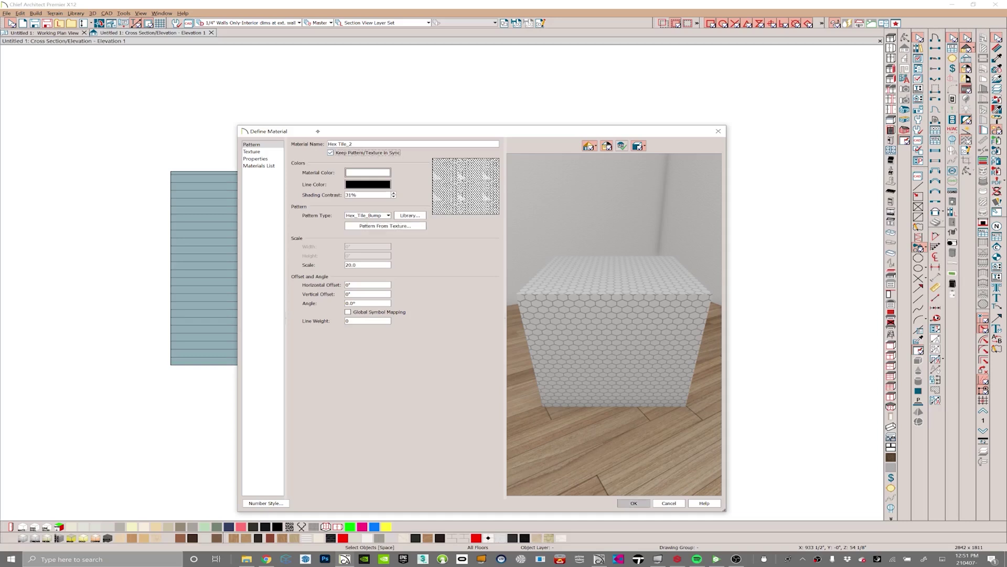
{"action": "left_click", "coordinate": [252, 151]}
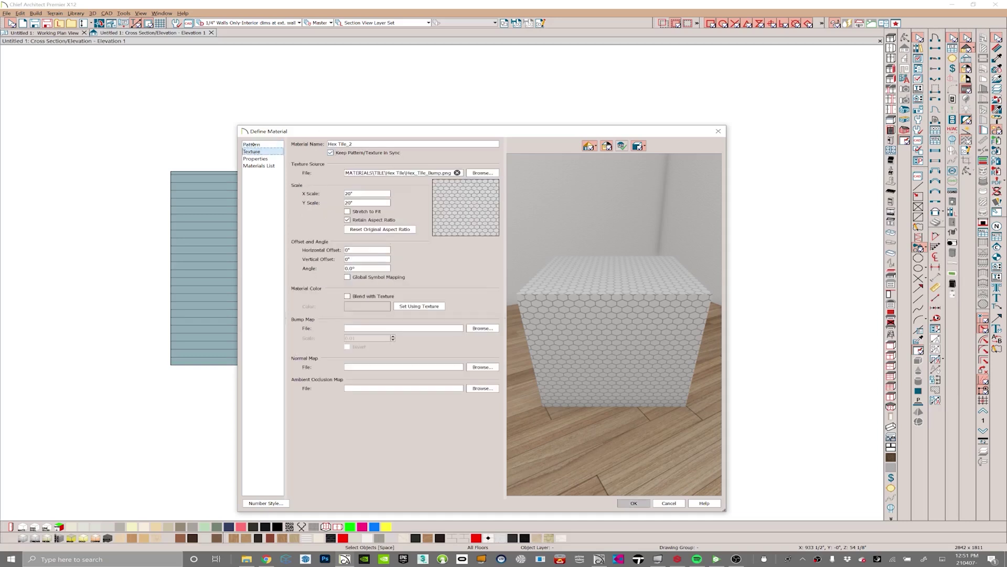
{"action": "key", "text": "Tab"}
{"action": "type", "text": "6"}
{"action": "key", "text": "Tab"}
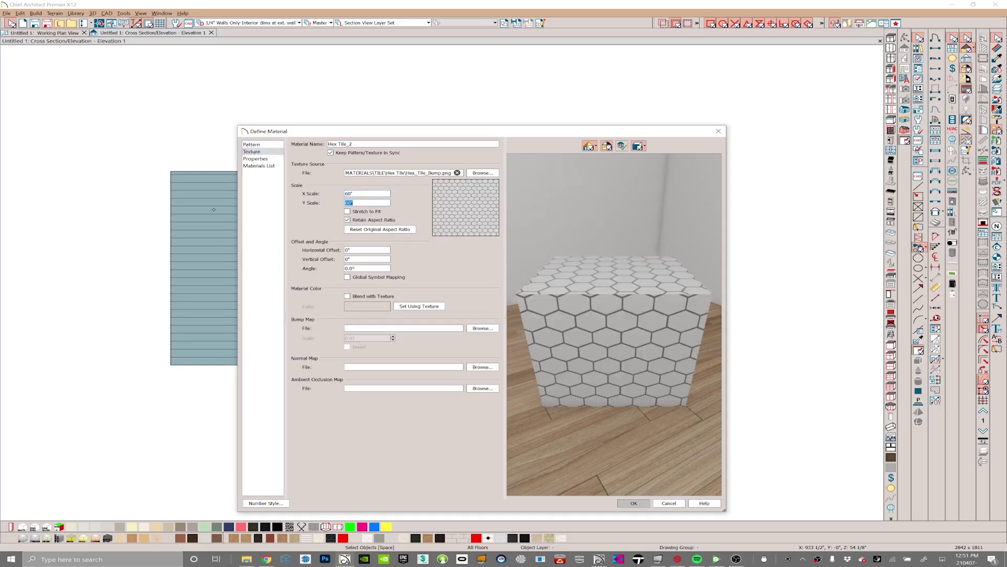
{"action": "left_click", "coordinate": [251, 144]}
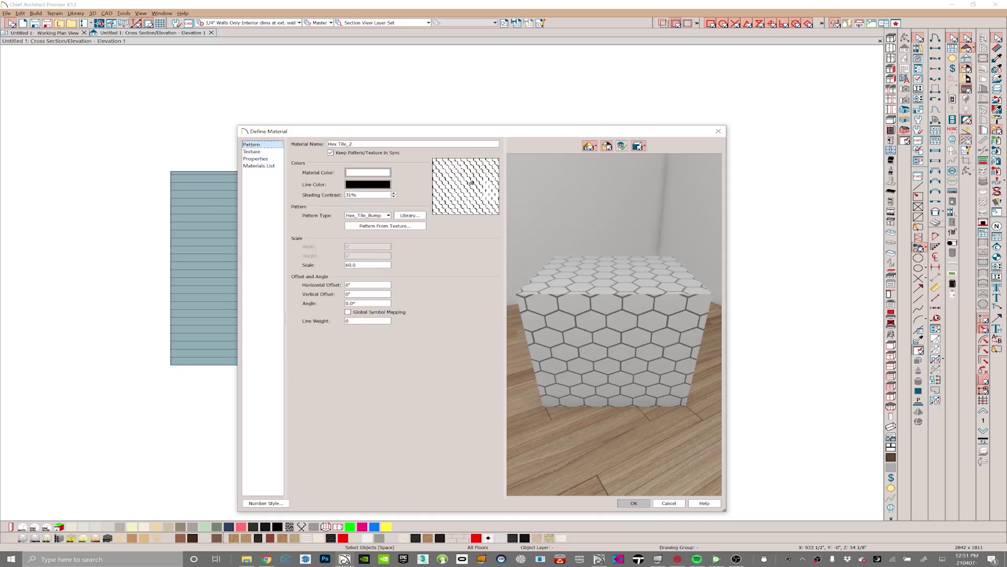
{"action": "left_click", "coordinate": [261, 151]}
Set Hex_Tile_Texture.png as Hex Tile_2's texture file.
{"action": "left_click", "coordinate": [482, 173]}
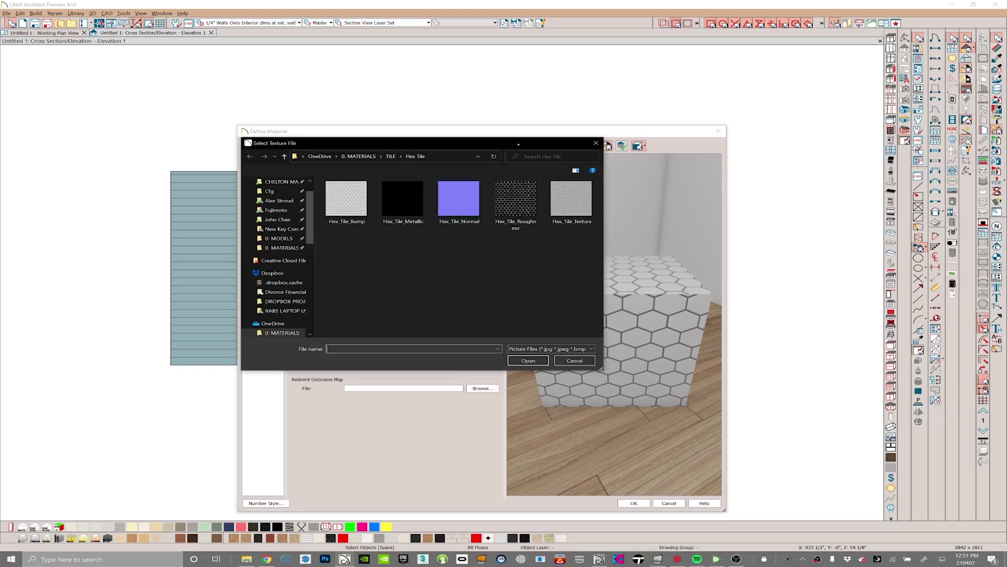
{"action": "left_click", "coordinate": [582, 203]}
{"action": "double_click", "coordinate": [581, 203]}
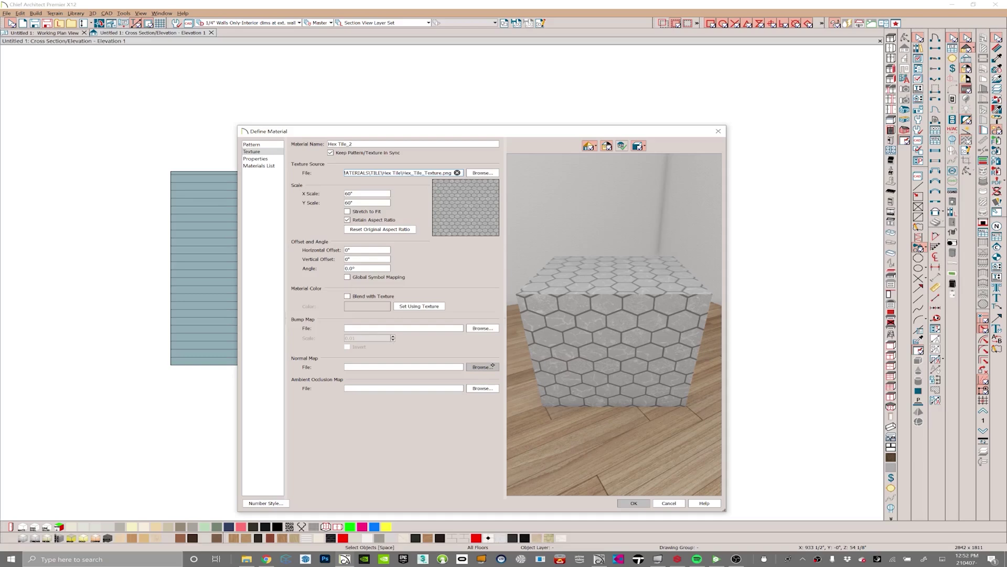
Assign Hex_Tile_Normal as the normal map and Hex_Tile_Roughness as the roughness map, then save.
{"action": "left_click", "coordinate": [482, 367]}
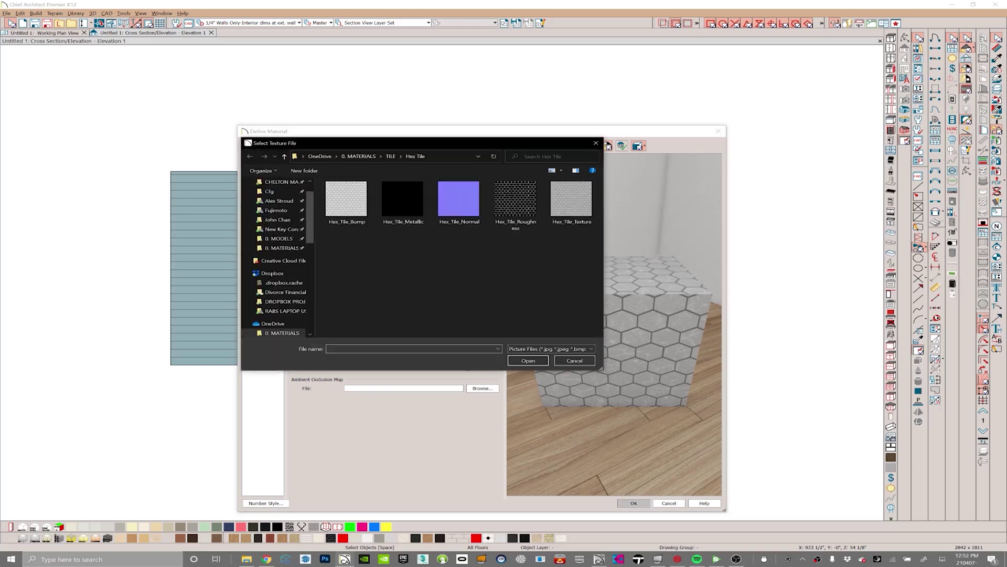
{"action": "double_click", "coordinate": [458, 199]}
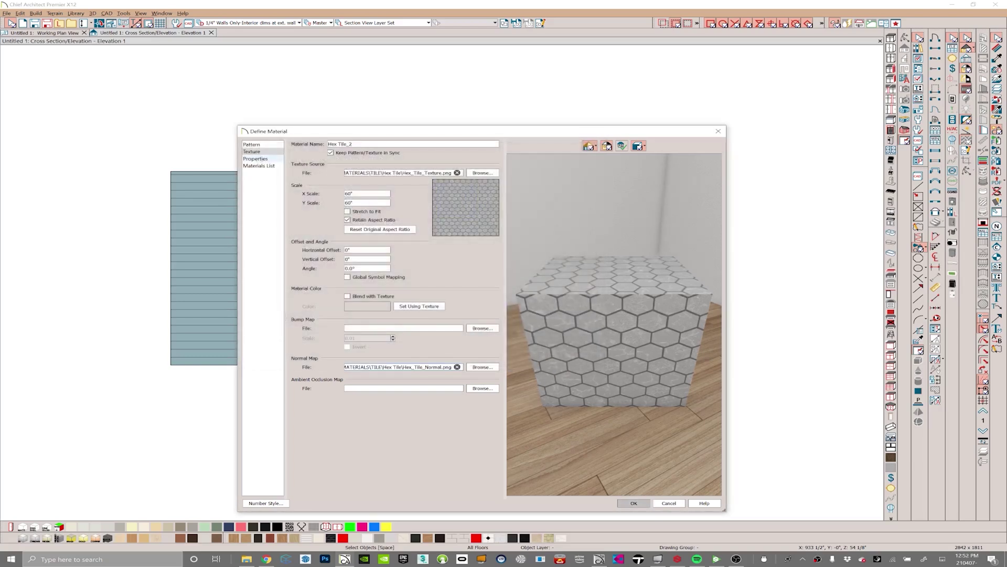
{"action": "left_click", "coordinate": [483, 227]}
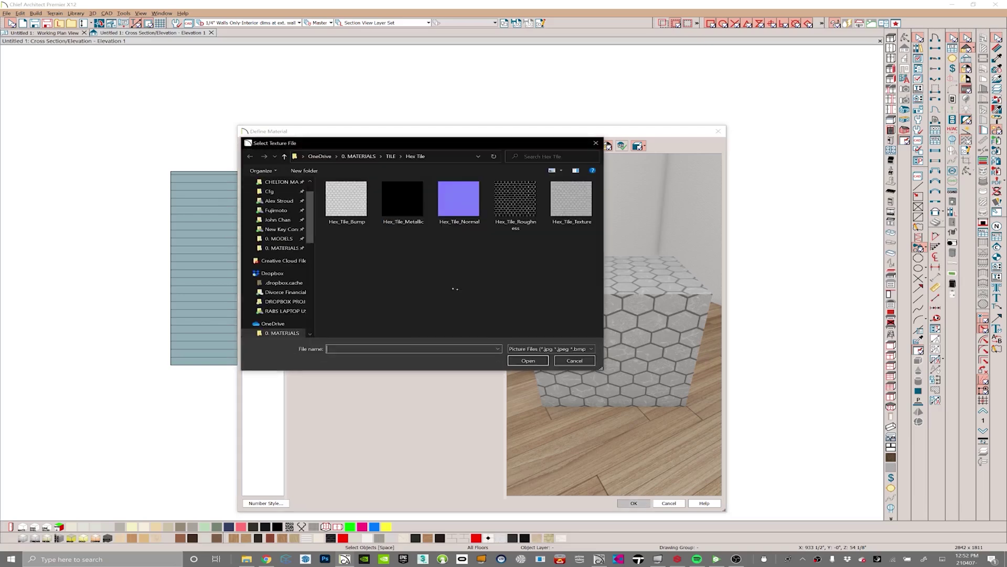
{"action": "double_click", "coordinate": [513, 200]}
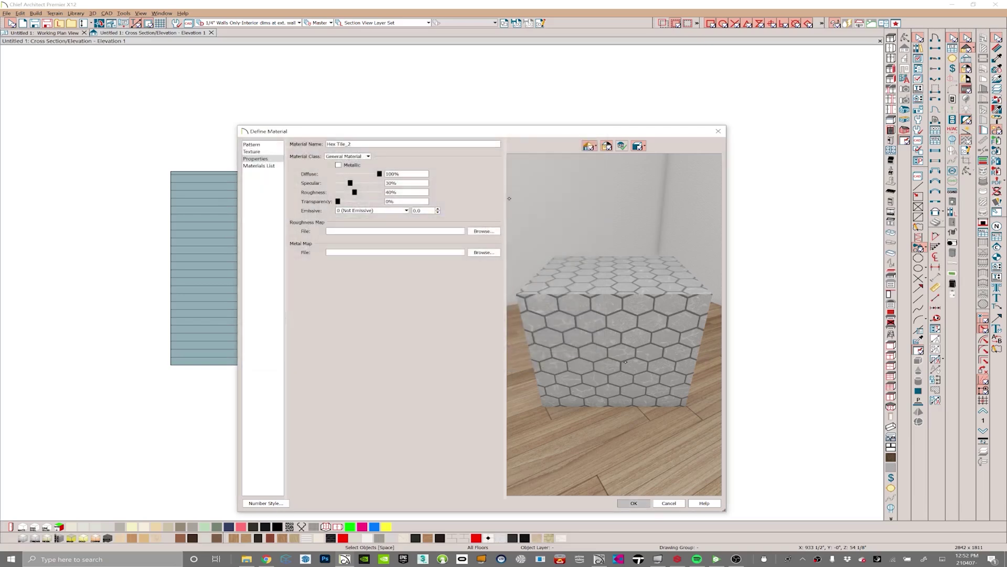
{"action": "left_click_drag", "start_coordinate": [609, 355], "coordinate": [598, 297]}
{"action": "left_click", "coordinate": [634, 503]}
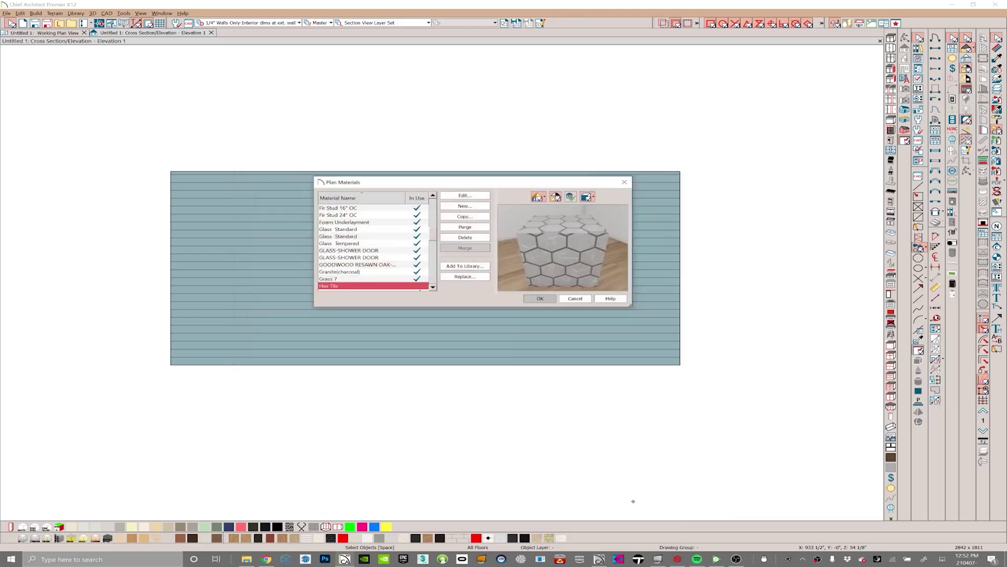
Close Plan Materials, pick Hex Tile_2 in the Material Painter, and paint the elevation wall.
{"action": "left_click", "coordinate": [540, 298]}
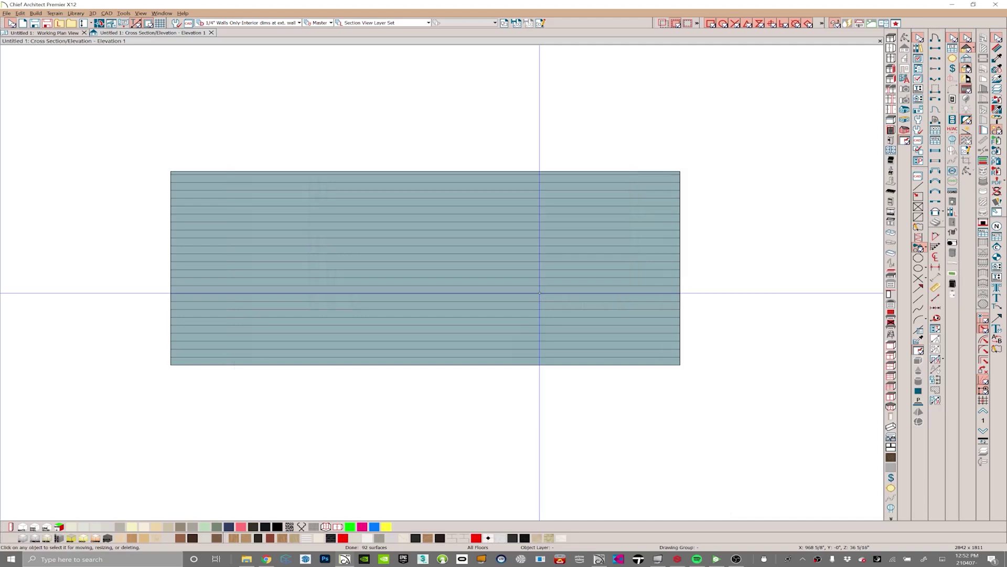
{"action": "left_click", "coordinate": [92, 13]}
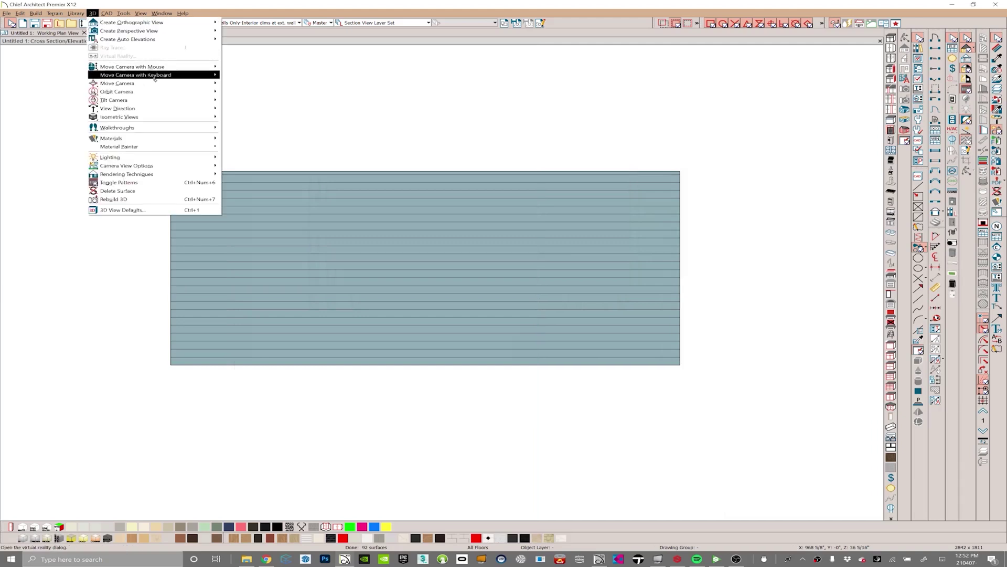
{"action": "mouse_move", "coordinate": [179, 146]}
{"action": "left_click", "coordinate": [247, 148]}
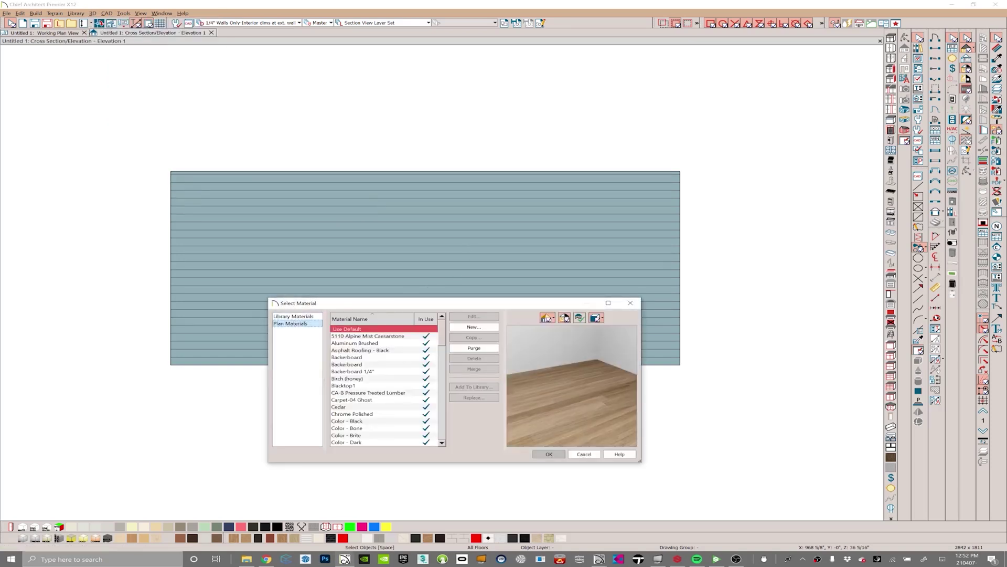
{"action": "scroll", "coordinate": [434, 375], "scroll_direction": "down", "scroll_amount": 12}
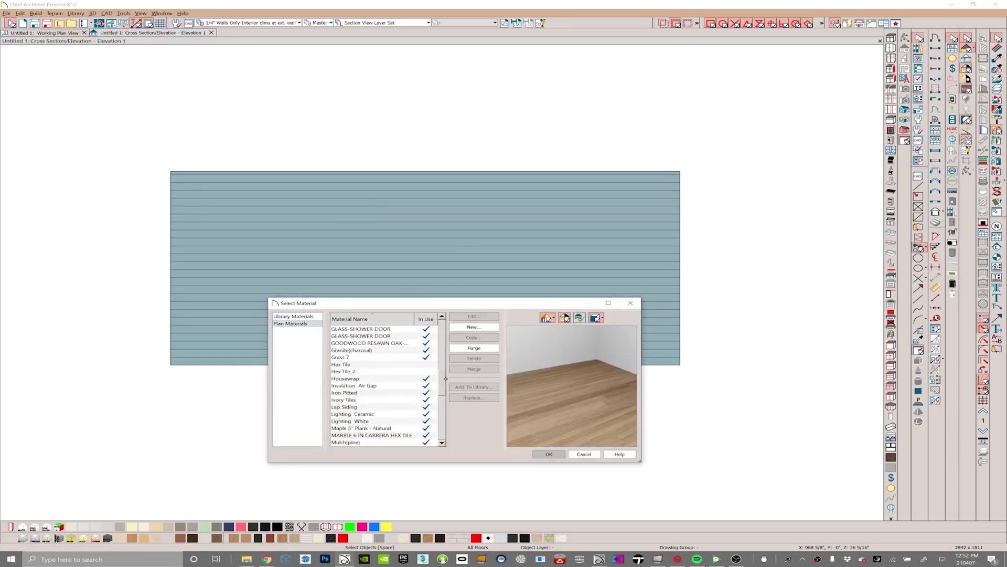
{"action": "left_click", "coordinate": [386, 357]}
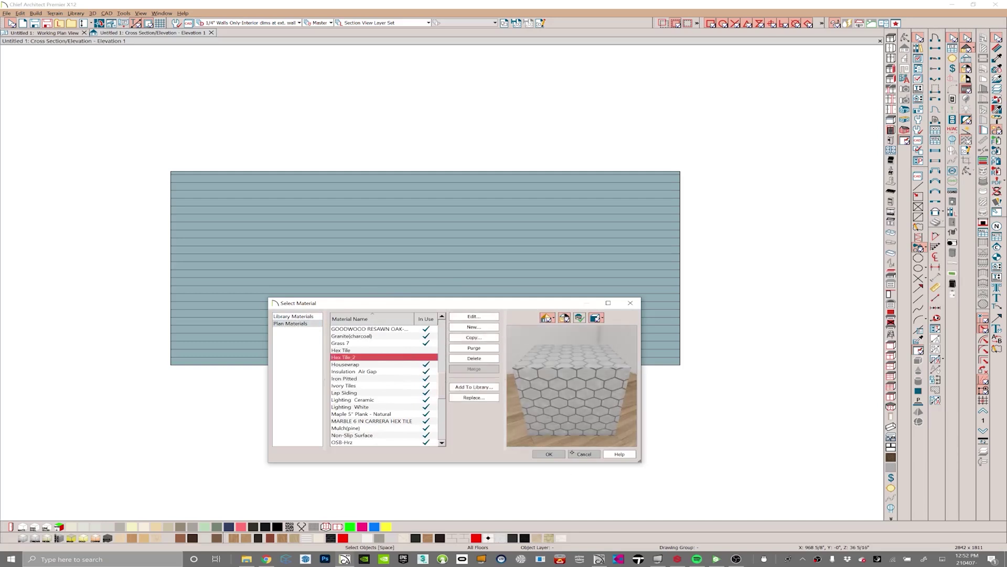
{"action": "left_click", "coordinate": [549, 453]}
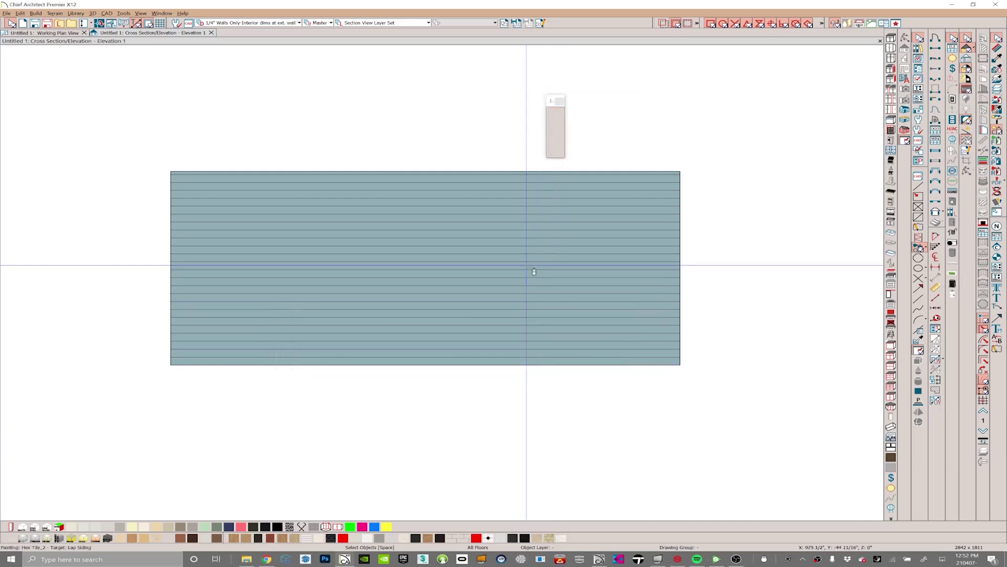
{"action": "left_click", "coordinate": [520, 248]}
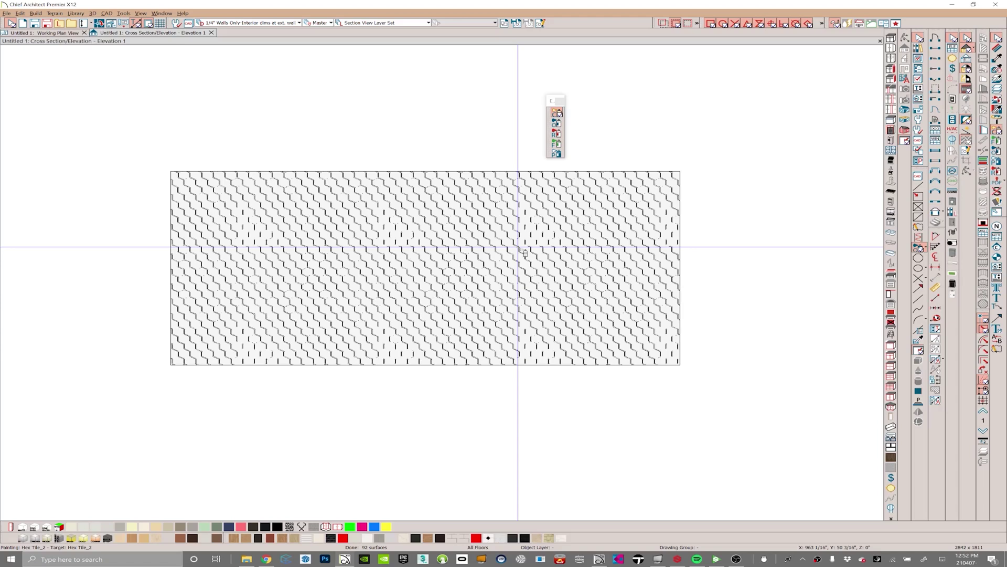